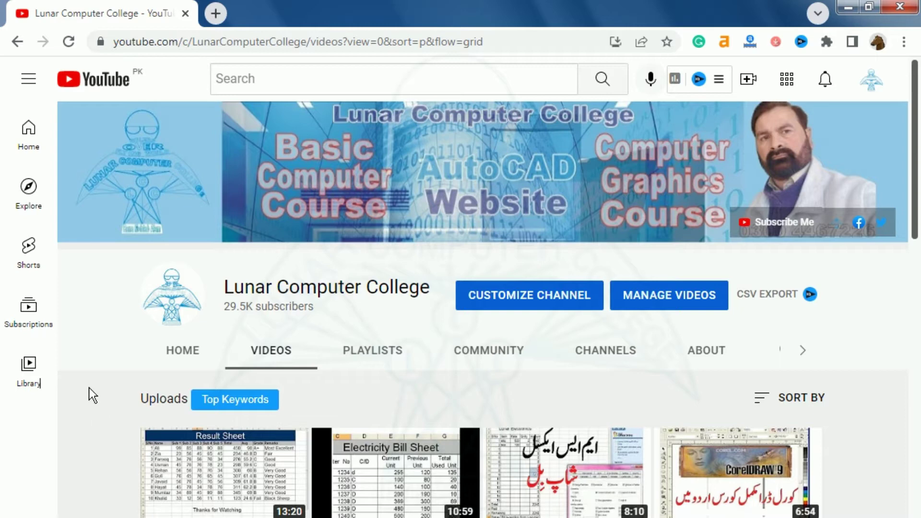
Open youtube.com/ads in a new Chrome tab using the address-bar suggestion
{"action": "left_click", "coordinate": [219, 21]}
{"action": "type", "text": "youtube.com"}
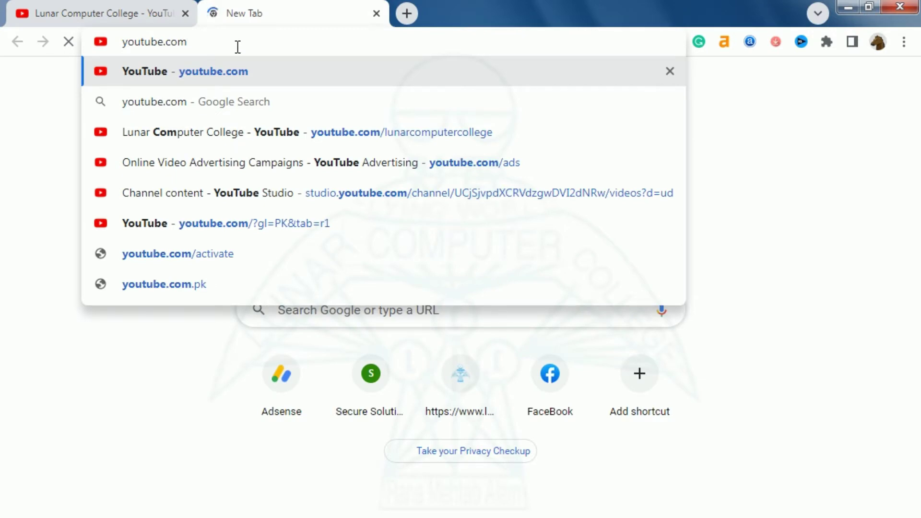
{"action": "key", "text": "Down"}
{"action": "key", "text": "Down"}
{"action": "key", "text": "Down"}
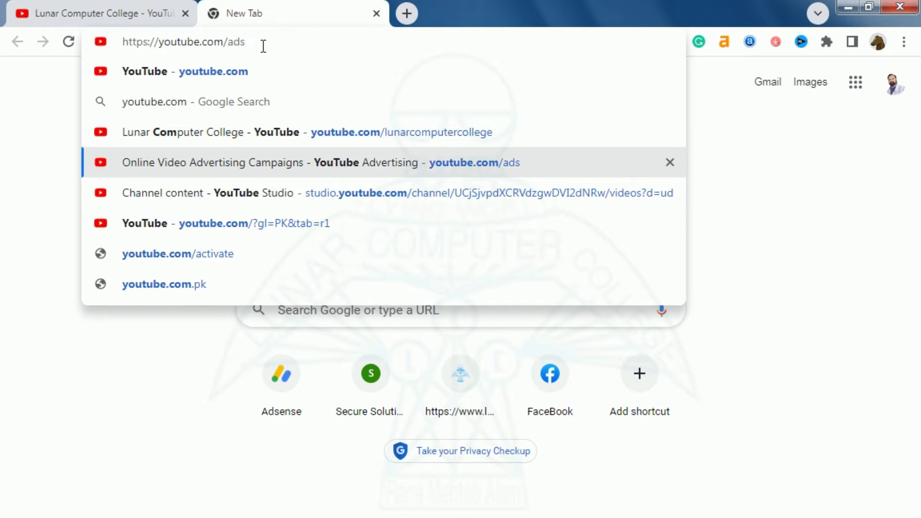
{"action": "key", "text": "Return"}
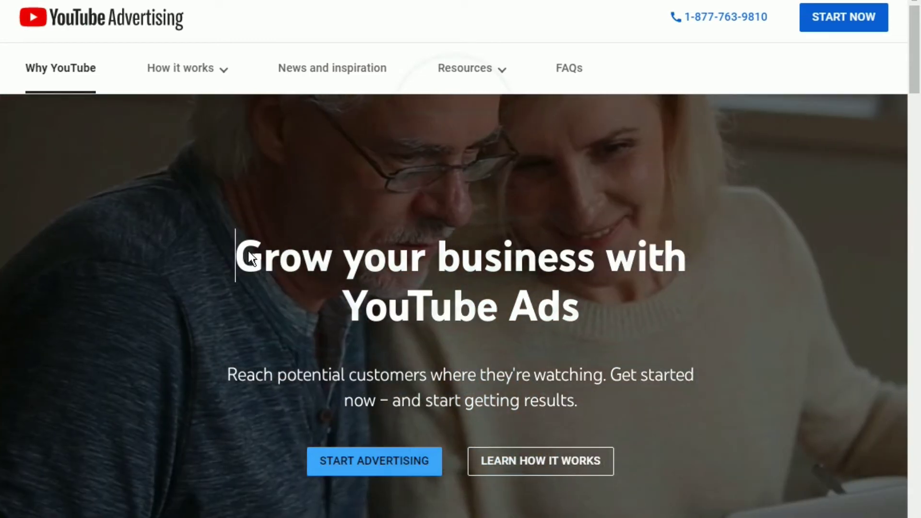
Highlight the YouTube Advertising page's headline text, then clear the selection
{"action": "mouse_move", "coordinate": [234, 255]}
{"action": "left_mouse_down"}
{"action": "mouse_move", "coordinate": [592, 255]}
{"action": "mouse_move", "coordinate": [690, 270]}
{"action": "mouse_move", "coordinate": [645, 321]}
{"action": "left_mouse_up"}
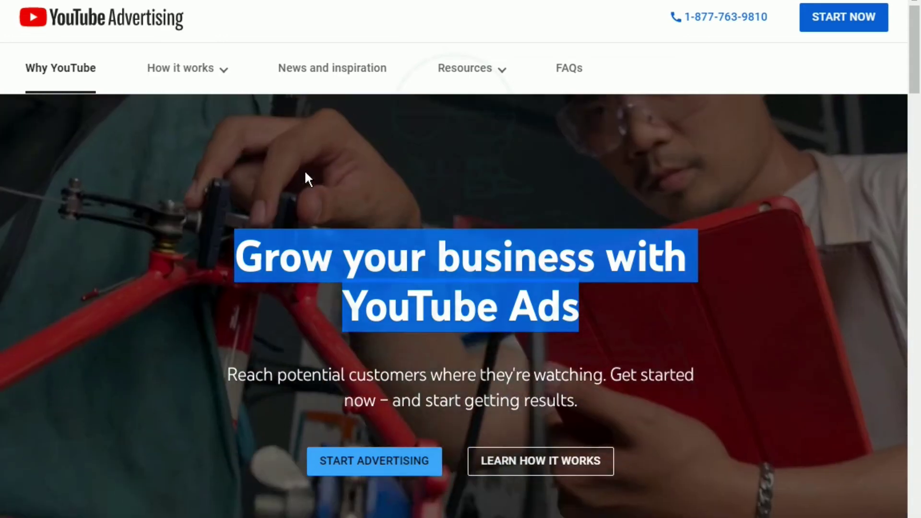
{"action": "left_click", "coordinate": [305, 172]}
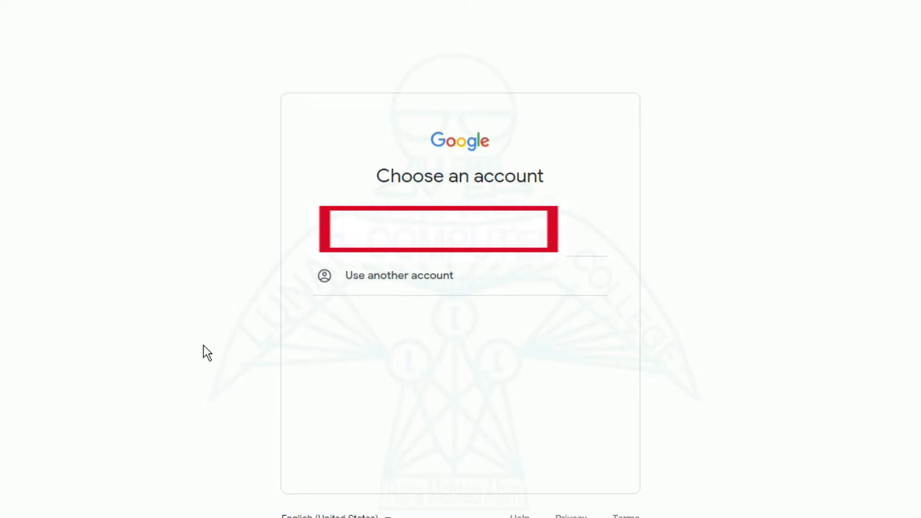
Choose the existing Google account on the Choose an account page
{"action": "left_click", "coordinate": [436, 229]}
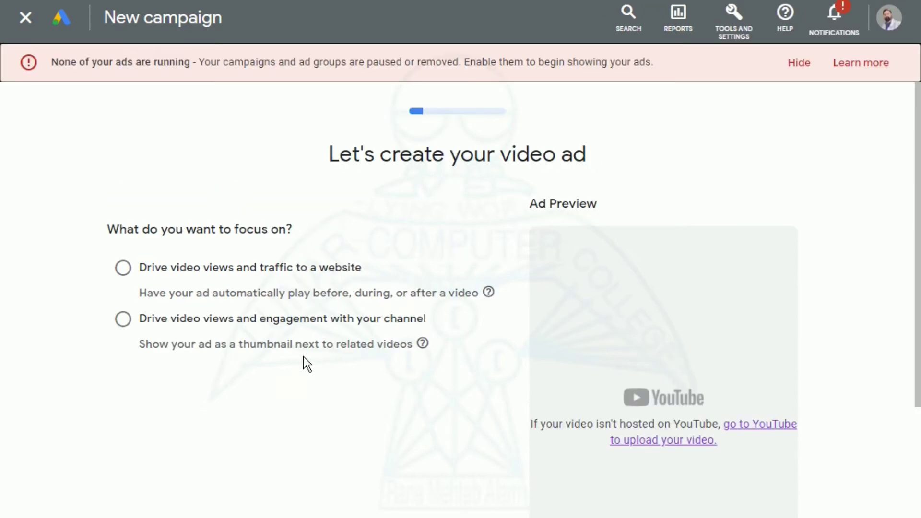
Hide the ads-not-running warning and choose 'Drive video views and engagement with your channel'
{"action": "left_click", "coordinate": [799, 62]}
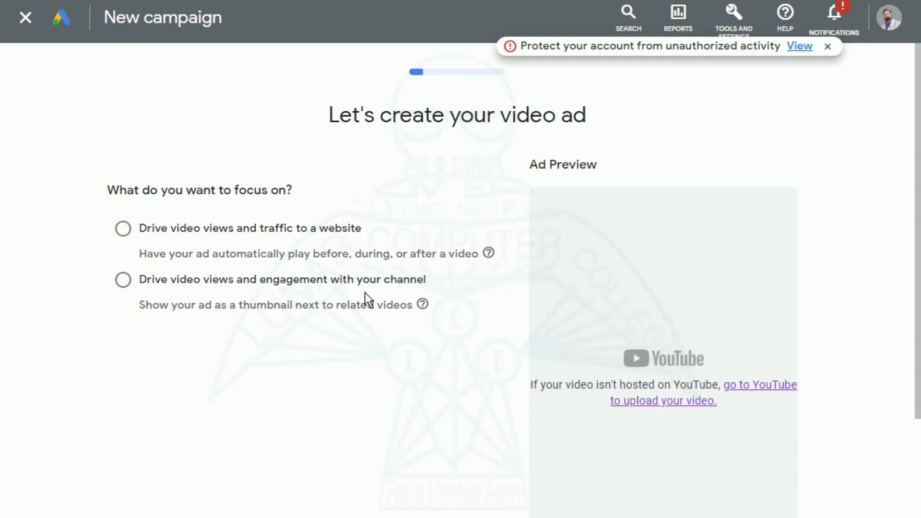
{"action": "left_click", "coordinate": [123, 280]}
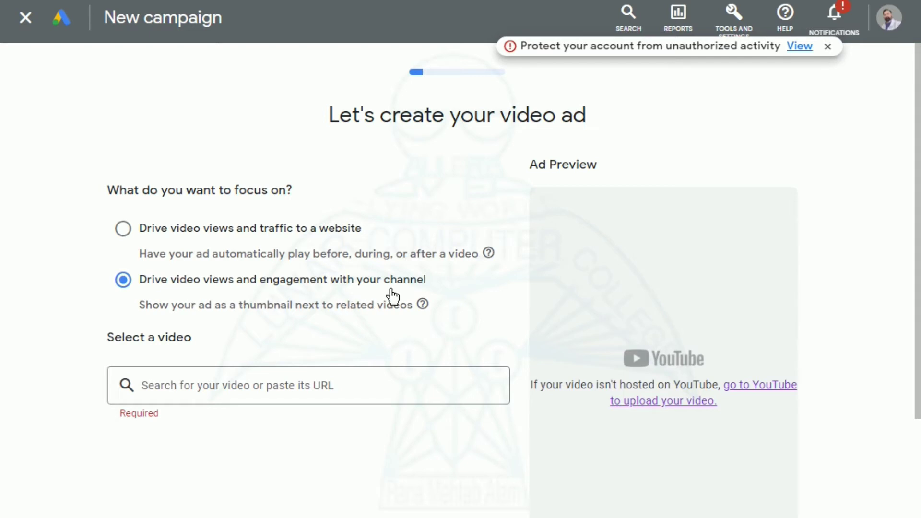
Paste the video link to select the 'Do you get paid by youtube?' video
{"action": "left_click", "coordinate": [277, 392]}
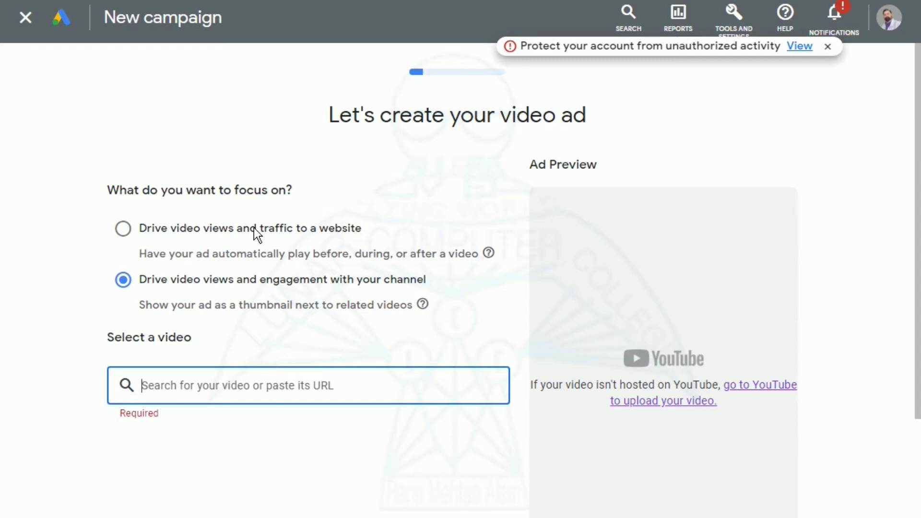
{"action": "right_click", "coordinate": [258, 394]}
{"action": "left_click", "coordinate": [314, 200]}
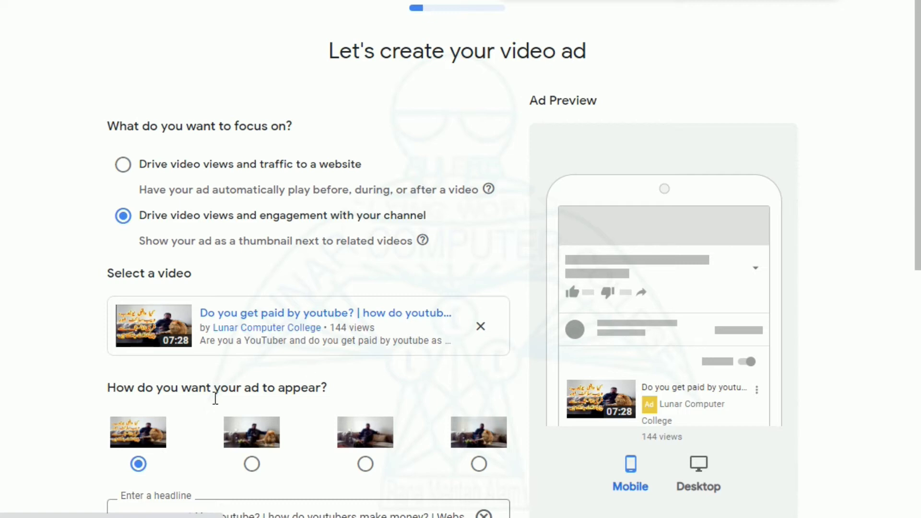
{"action": "scroll", "coordinate": [269, 349], "scroll_direction": "down", "scroll_amount": 2}
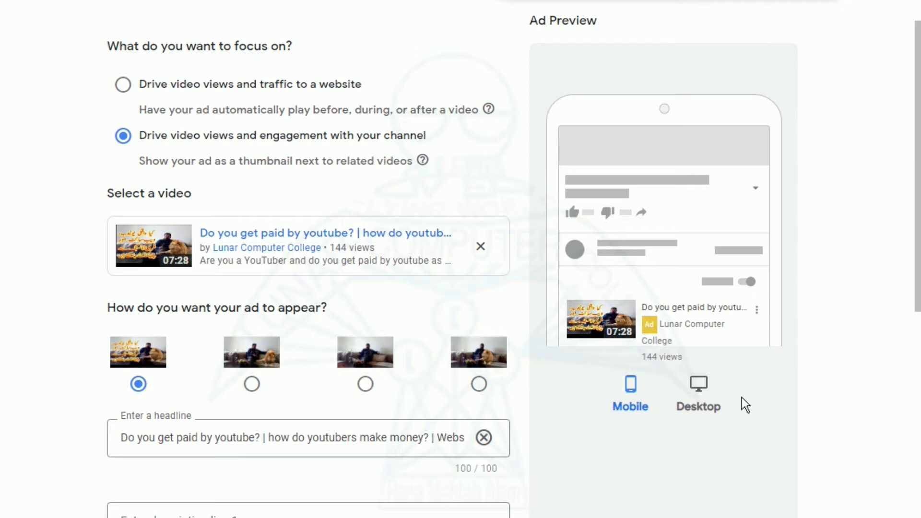
Compare desktop and mobile previews, then settle on the fourth video thumbnail
{"action": "left_click", "coordinate": [705, 397]}
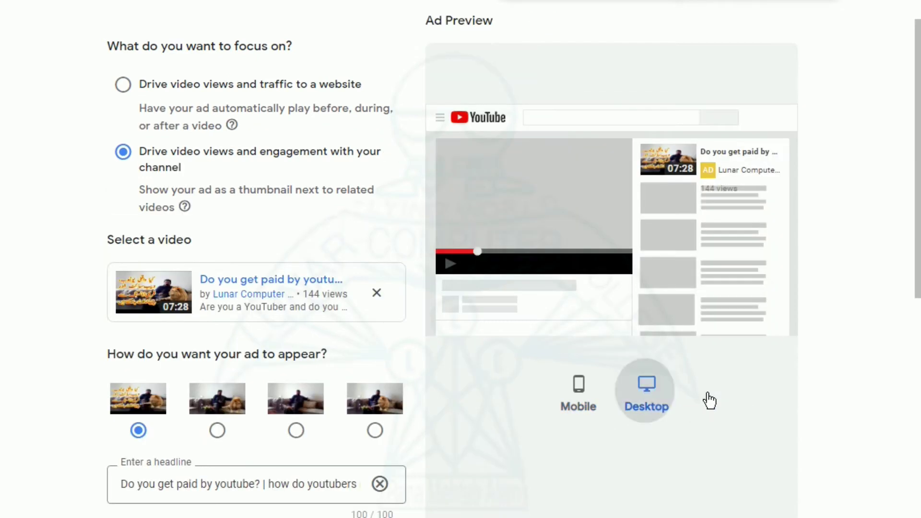
{"action": "left_click", "coordinate": [586, 397]}
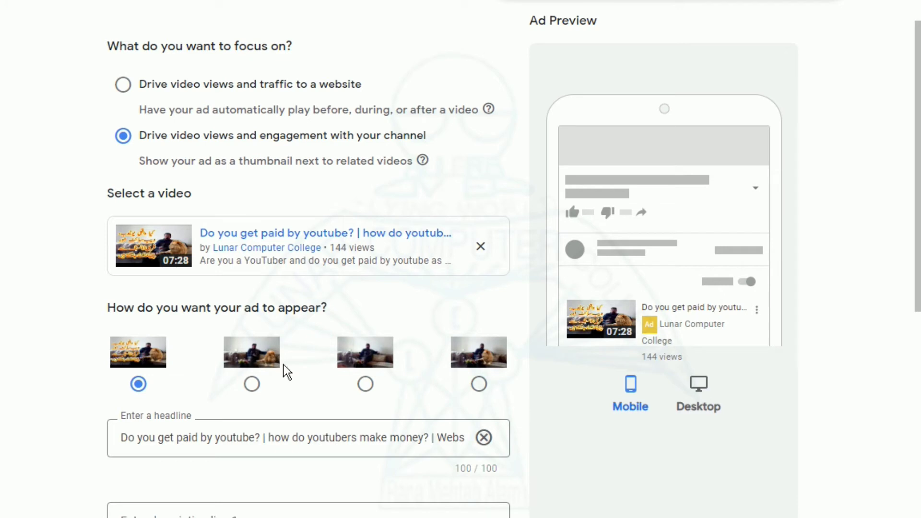
{"action": "left_click", "coordinate": [256, 390]}
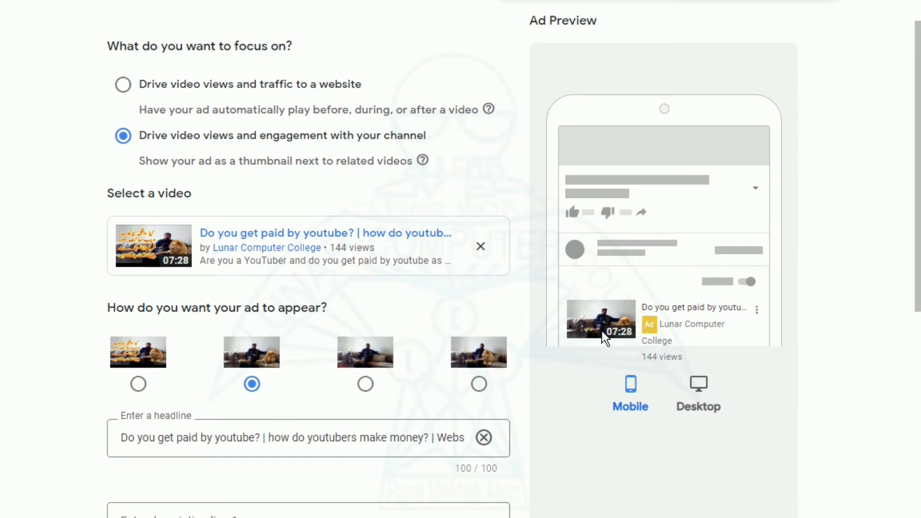
{"action": "left_click", "coordinate": [364, 389]}
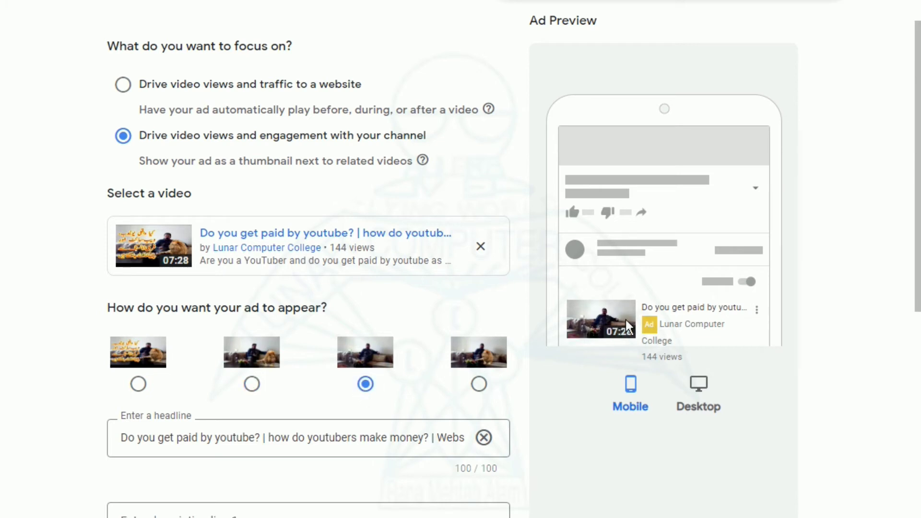
{"action": "left_click", "coordinate": [480, 385]}
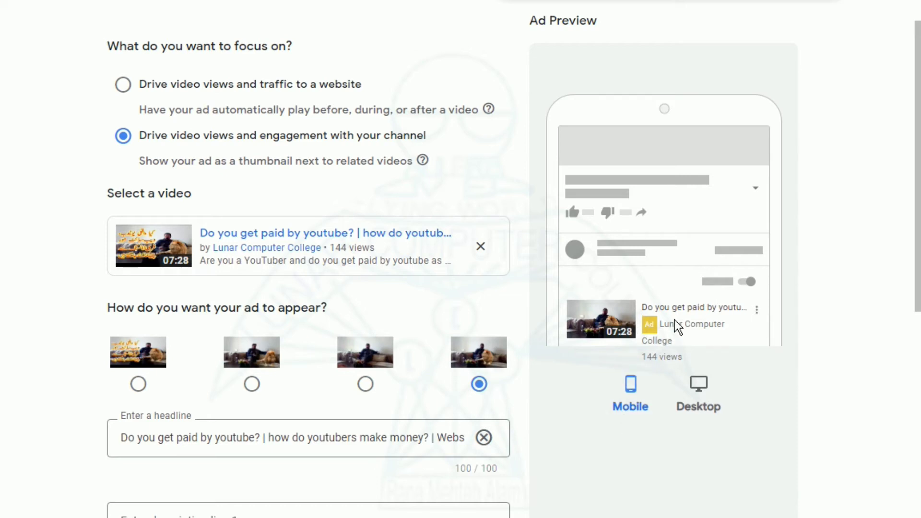
Enter 'make momey at home' as the first description line
{"action": "scroll", "coordinate": [220, 349], "scroll_direction": "down", "scroll_amount": 3}
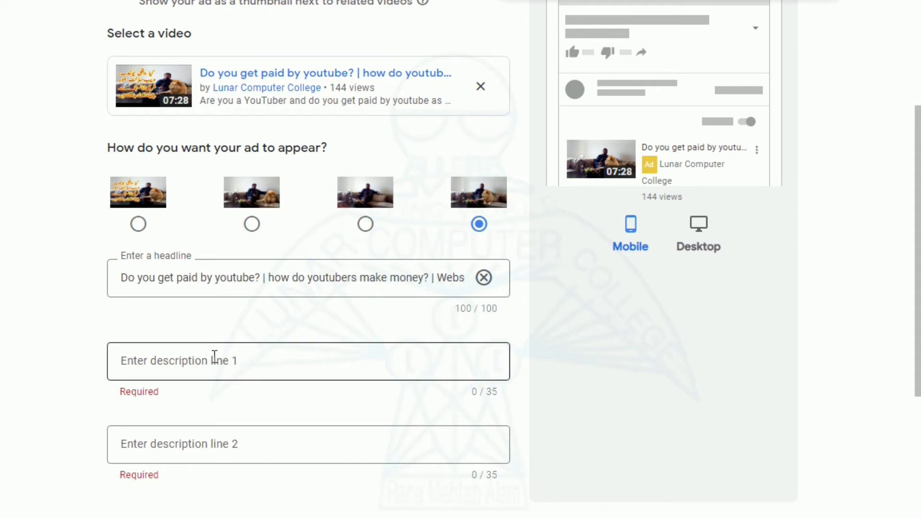
{"action": "left_click", "coordinate": [267, 366]}
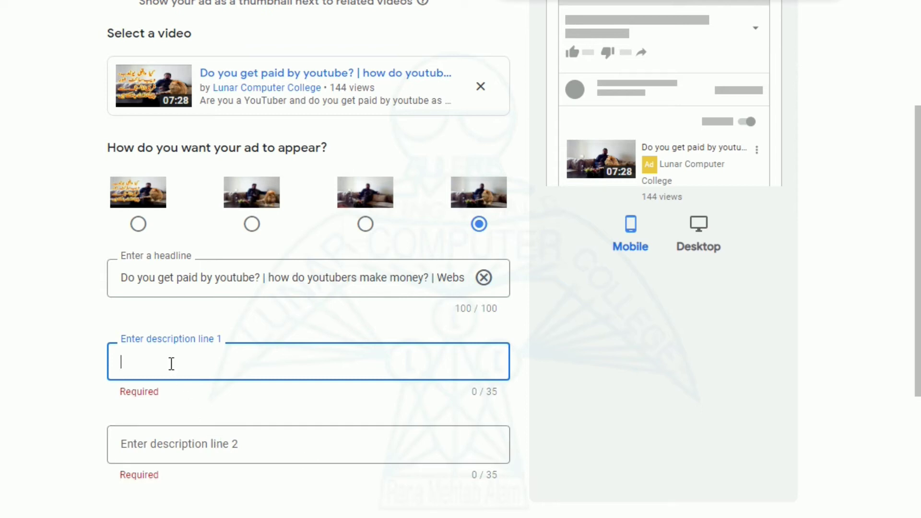
{"action": "type", "text": "how"}
{"action": "key", "text": "BackSpace"}
{"action": "key", "text": "BackSpace"}
{"action": "key", "text": "BackSpace"}
{"action": "type", "text": "makem"}
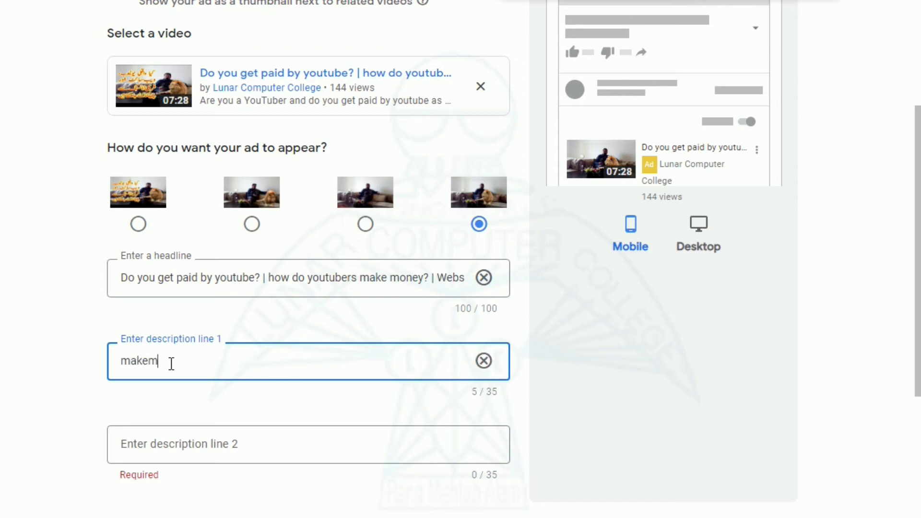
{"action": "key", "text": "BackSpace"}
{"action": "type", "text": "m"}
{"action": "type", "text": "omey at "}
{"action": "type", "text": "home"}
Enter 'earn from home' as description line 2 and continue to locations and languages
{"action": "left_click", "coordinate": [149, 447]}
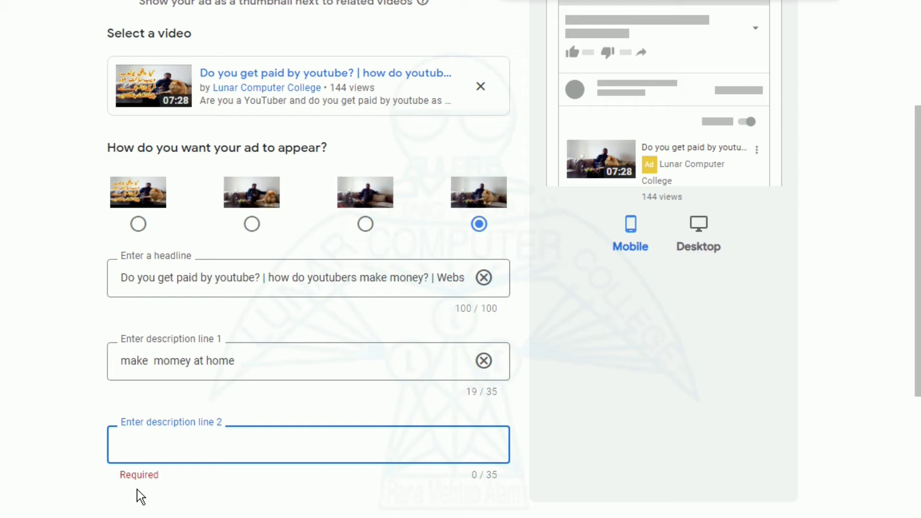
{"action": "scroll", "coordinate": [126, 427], "scroll_direction": "down", "scroll_amount": 2}
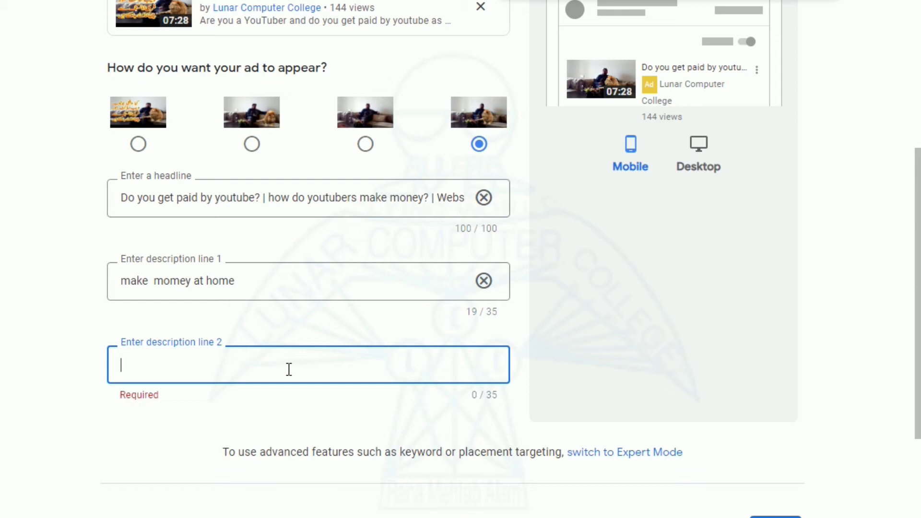
{"action": "type", "text": "earn fromh"}
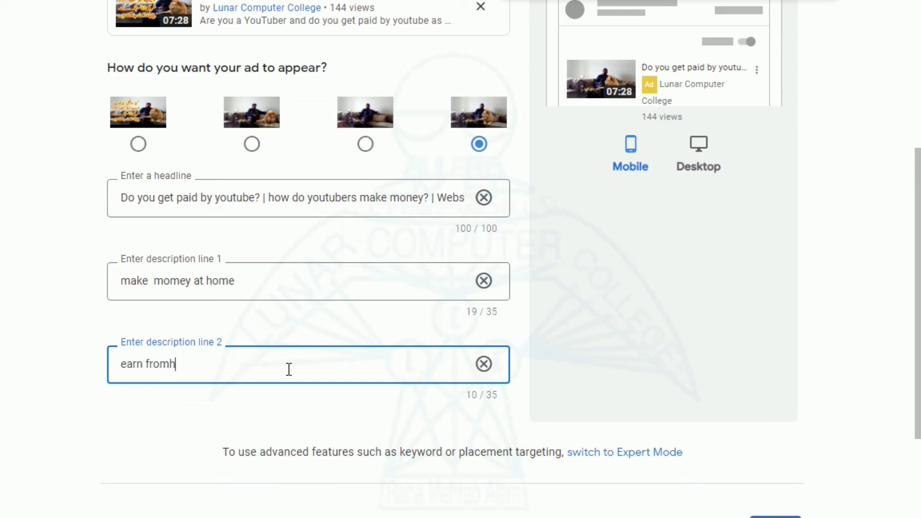
{"action": "key", "text": "BackSpace"}
{"action": "type", "text": "home"}
{"action": "scroll", "coordinate": [384, 331], "scroll_direction": "down", "scroll_amount": 3}
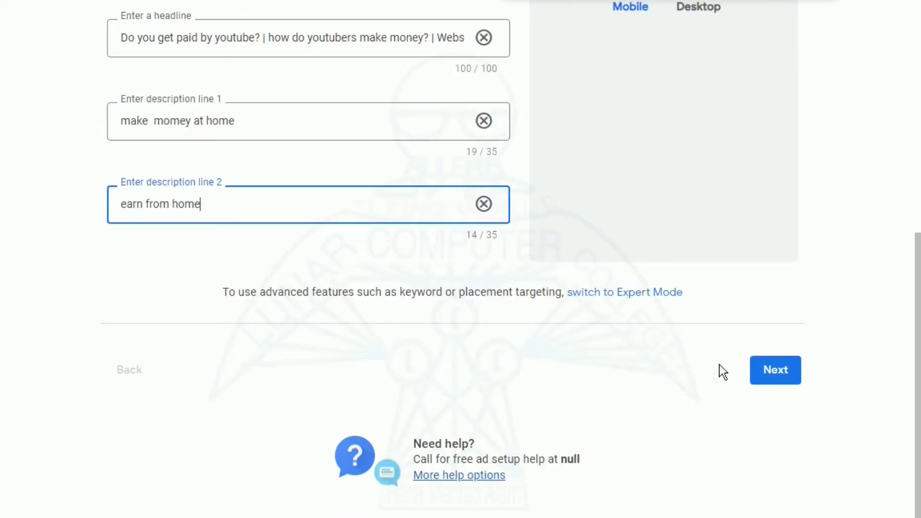
{"action": "scroll", "coordinate": [454, 379], "scroll_direction": "up", "scroll_amount": 2}
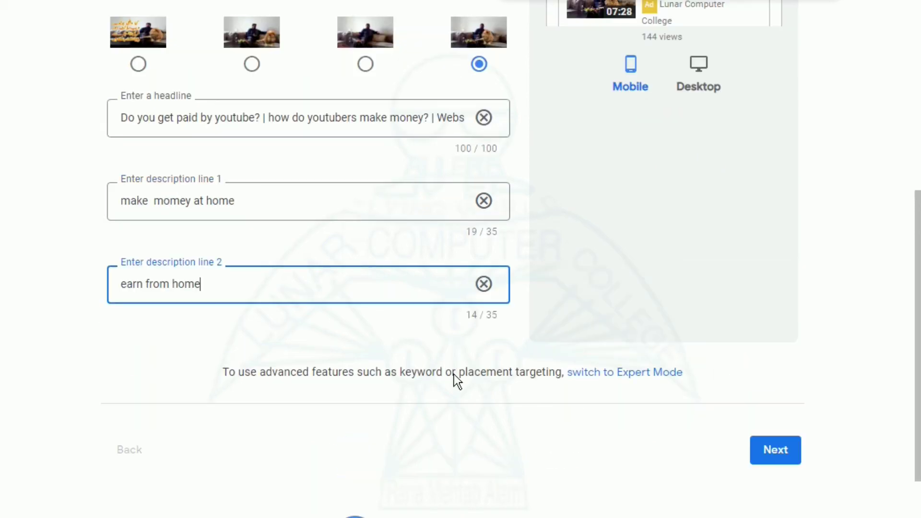
{"action": "left_click", "coordinate": [775, 451]}
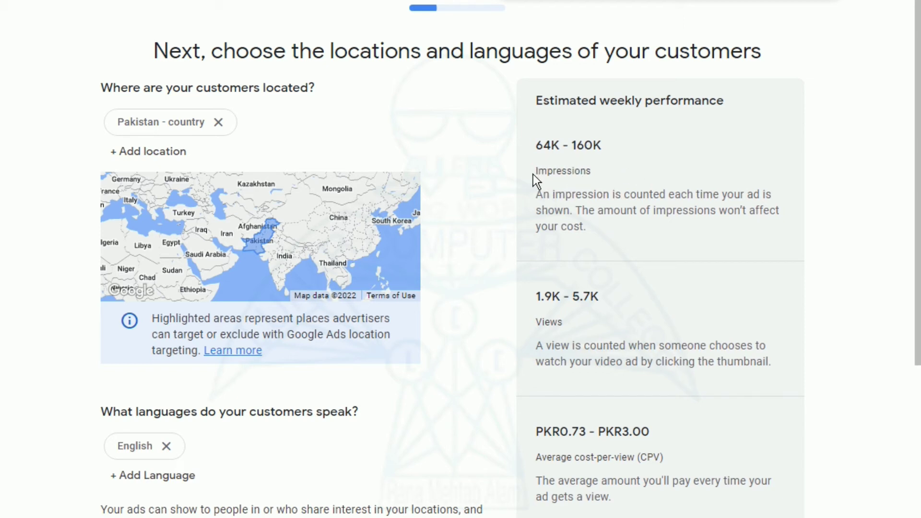
Highlight the word Impressions in the weekly reach estimates
{"action": "left_click_drag", "start_coordinate": [534, 173], "coordinate": [592, 171]}
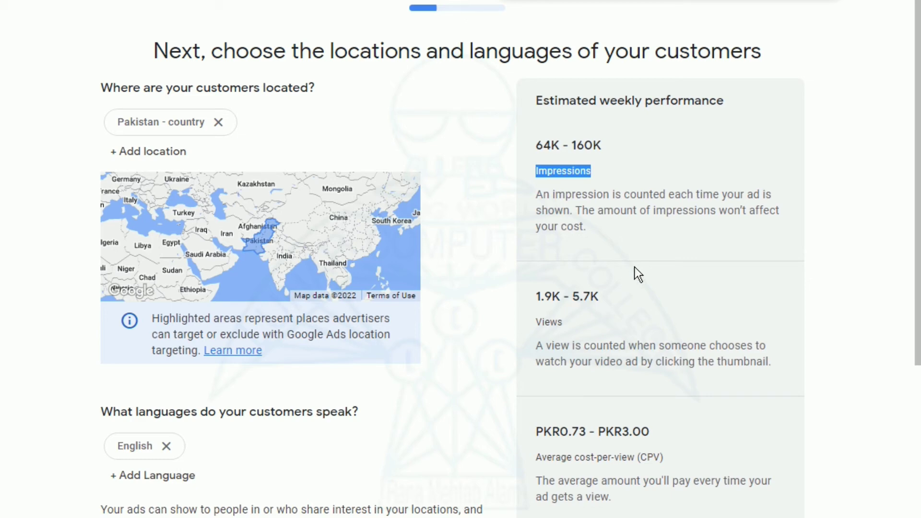
{"action": "scroll", "coordinate": [437, 368], "scroll_direction": "down", "scroll_amount": 3}
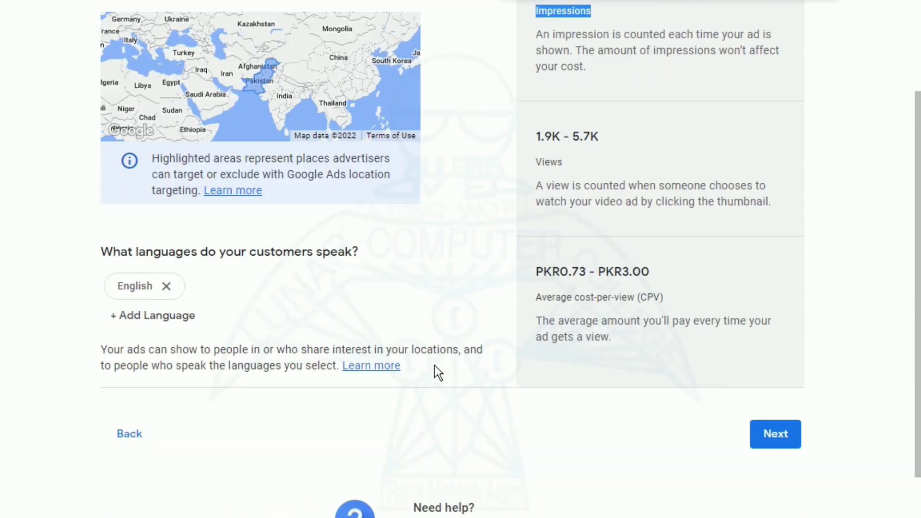
{"action": "scroll", "coordinate": [434, 366], "scroll_direction": "up", "scroll_amount": 2}
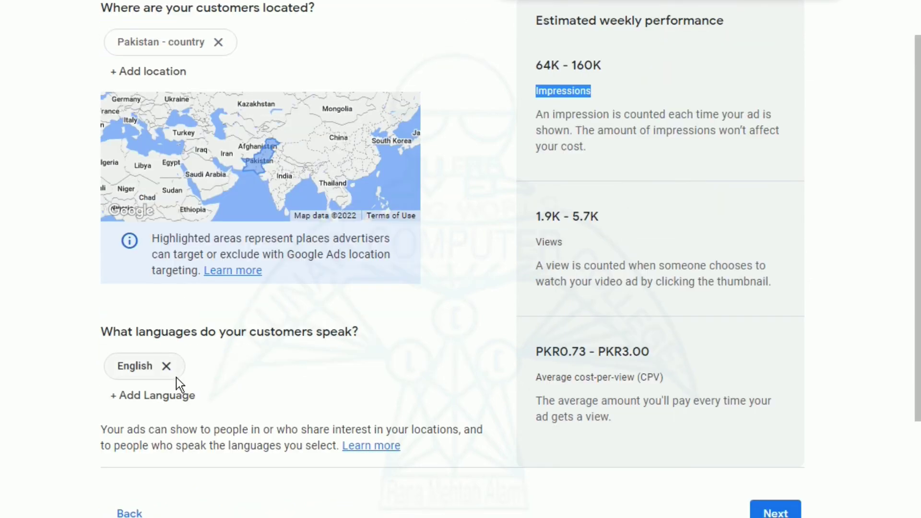
Replace English with Urdu as the only target language and continue to demographics
{"action": "left_click", "coordinate": [160, 405]}
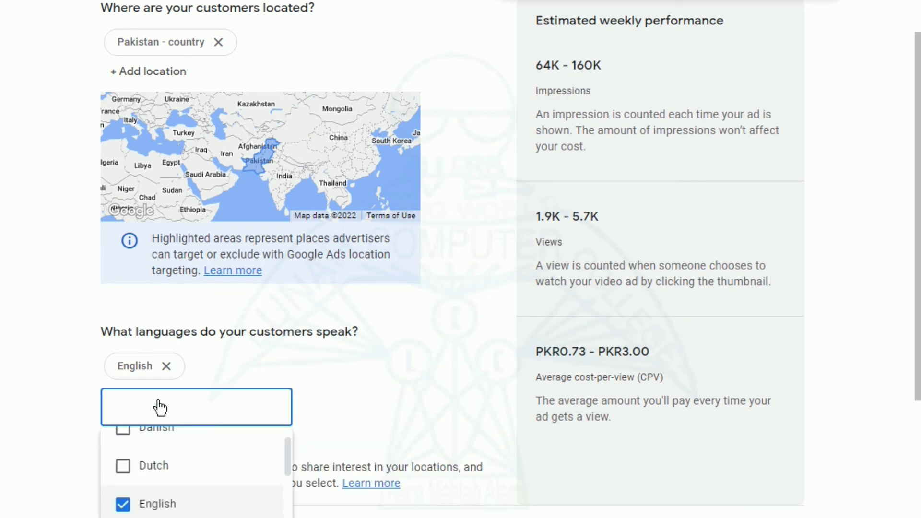
{"action": "type", "text": "ur"}
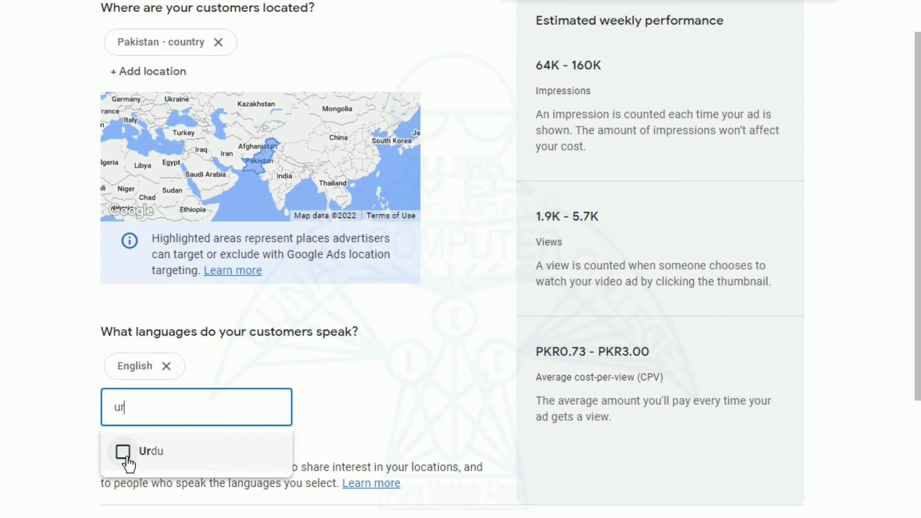
{"action": "left_click", "coordinate": [123, 452]}
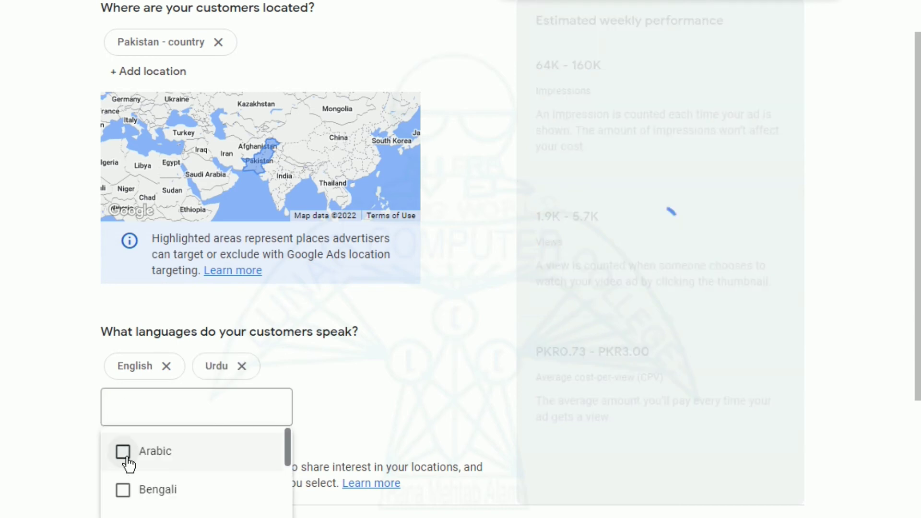
{"action": "left_click", "coordinate": [29, 401]}
{"action": "left_click", "coordinate": [165, 365]}
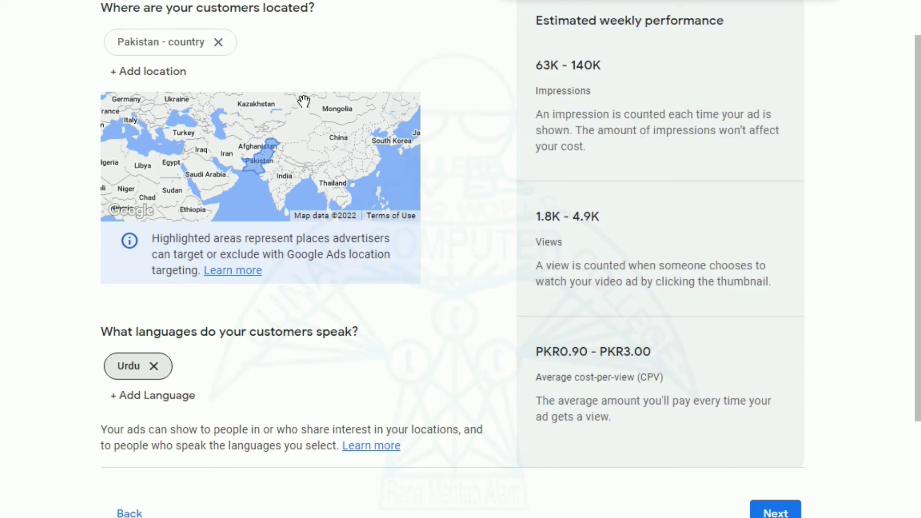
{"action": "scroll", "coordinate": [307, 144], "scroll_direction": "down", "scroll_amount": 3}
{"action": "scroll", "coordinate": [634, 473], "scroll_direction": "up", "scroll_amount": 3}
{"action": "left_click", "coordinate": [764, 512]}
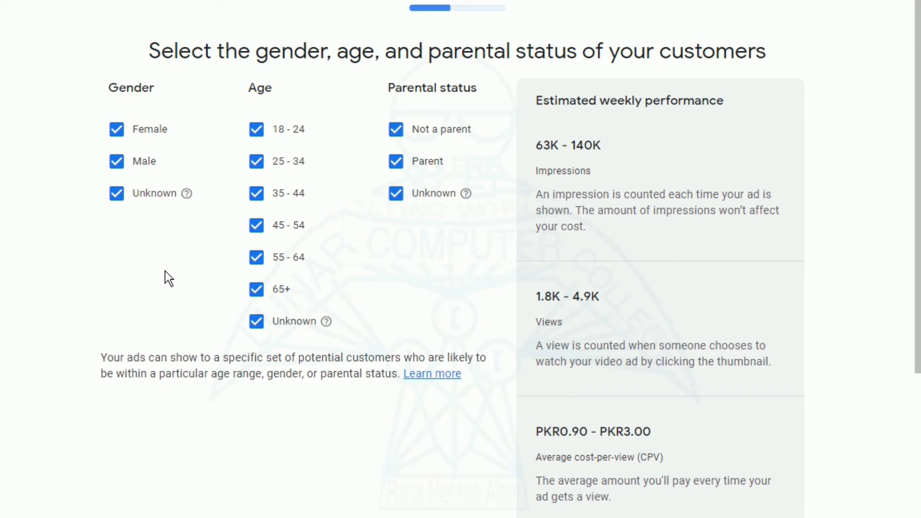
Review the gender, age and parental status options, then continue to the interests step
{"action": "scroll", "coordinate": [516, 192], "scroll_direction": "down", "scroll_amount": 5}
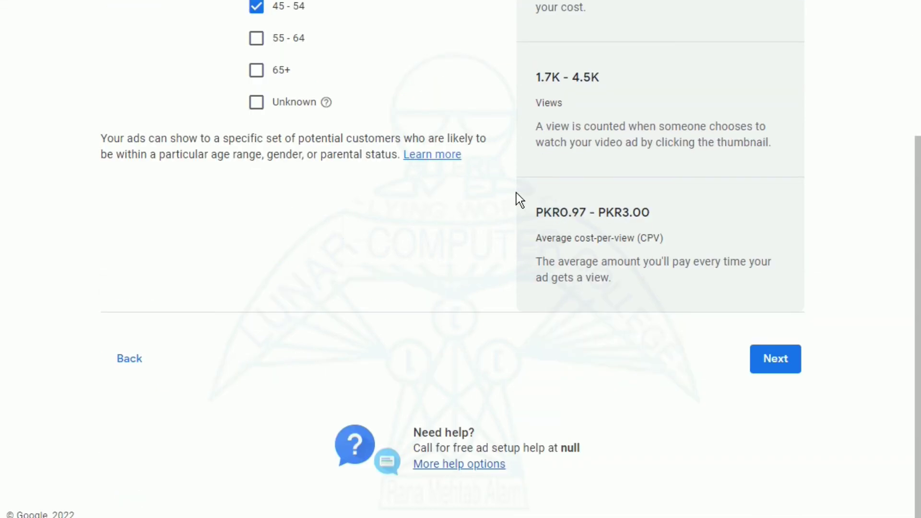
{"action": "scroll", "coordinate": [341, 280], "scroll_direction": "up", "scroll_amount": 2}
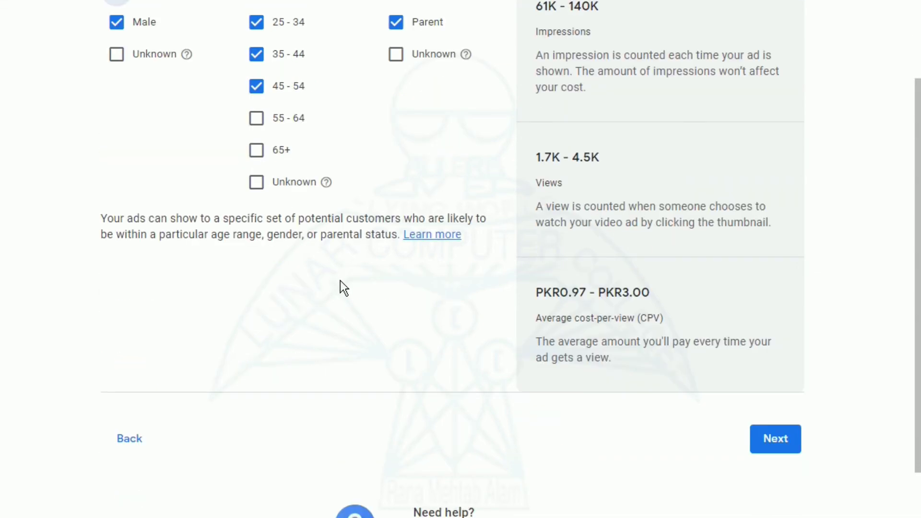
{"action": "scroll", "coordinate": [340, 281], "scroll_direction": "up", "scroll_amount": 3}
{"action": "scroll", "coordinate": [342, 288], "scroll_direction": "down", "scroll_amount": 3}
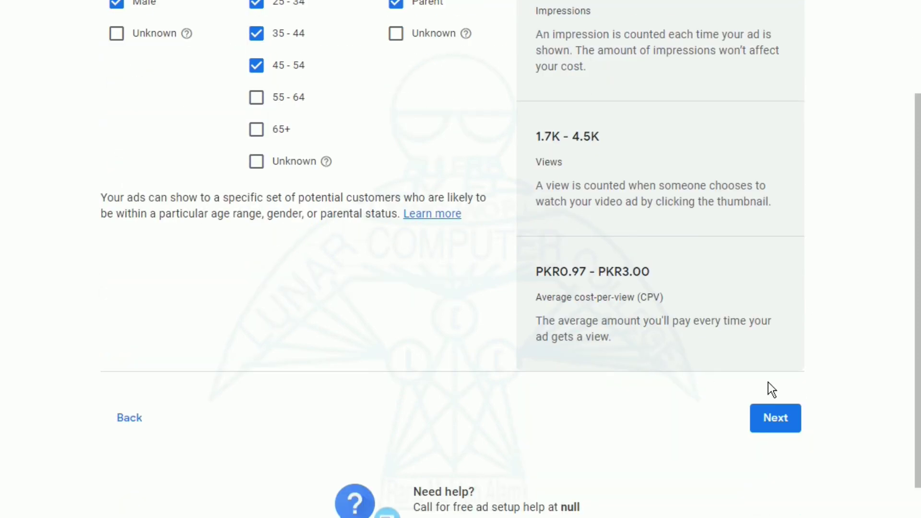
{"action": "left_click", "coordinate": [773, 418]}
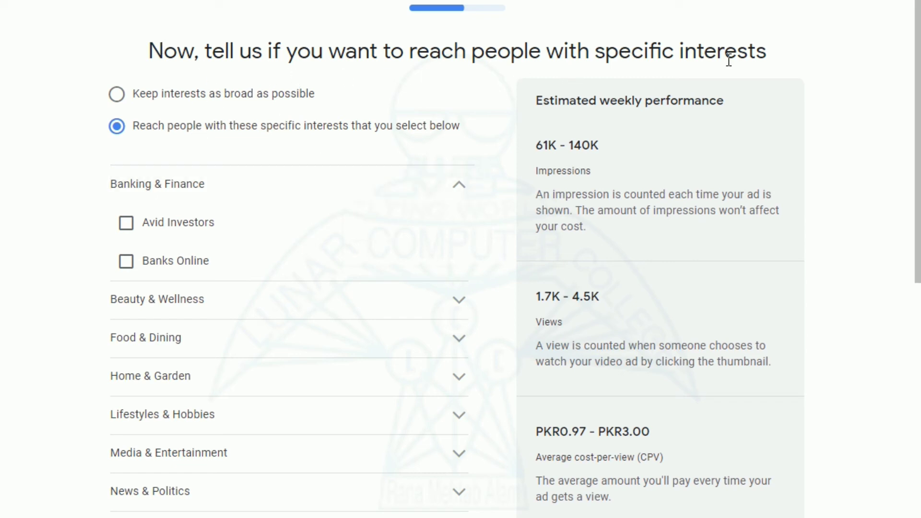
Target the Technophiles interest under Technology and continue to the budget step
{"action": "scroll", "coordinate": [39, 316], "scroll_direction": "down", "scroll_amount": 3}
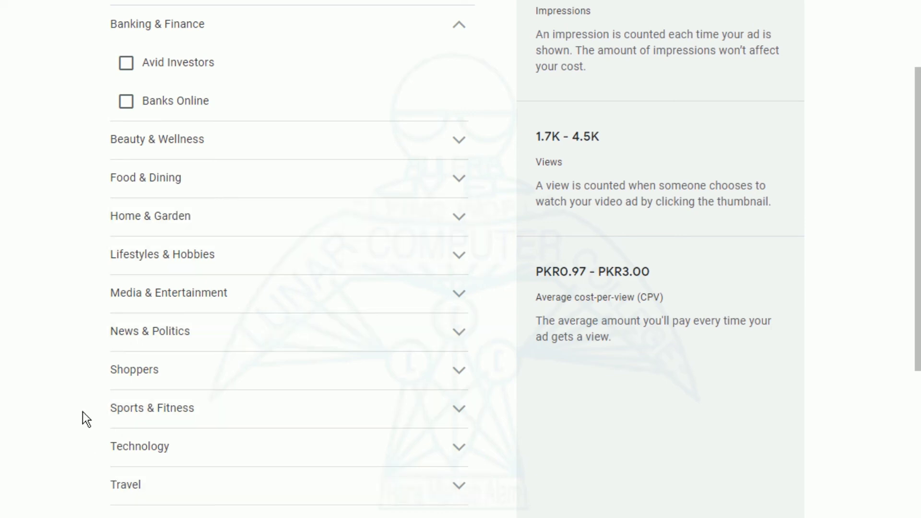
{"action": "scroll", "coordinate": [83, 411], "scroll_direction": "down", "scroll_amount": 2}
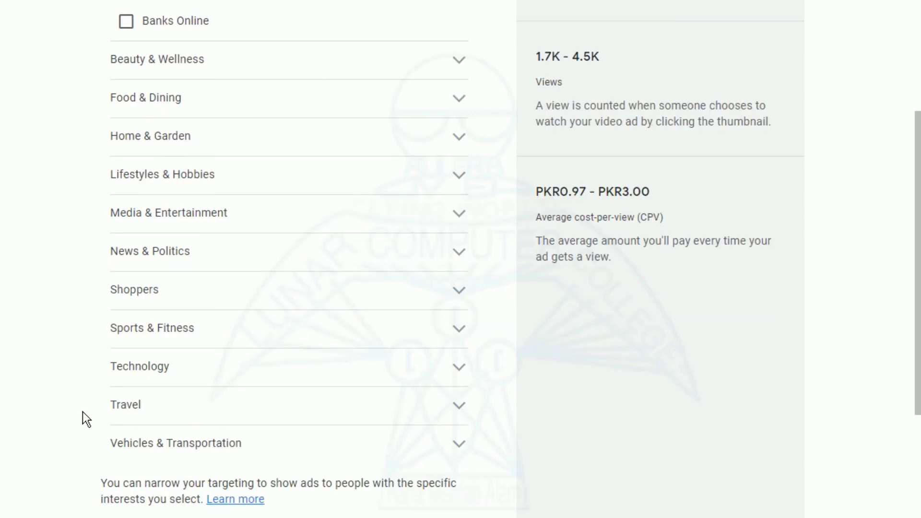
{"action": "left_click", "coordinate": [149, 371]}
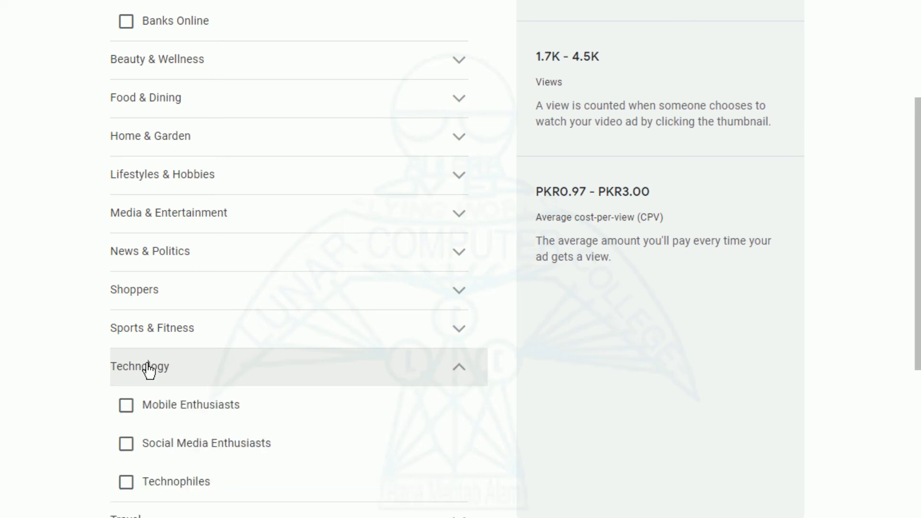
{"action": "left_click", "coordinate": [126, 482]}
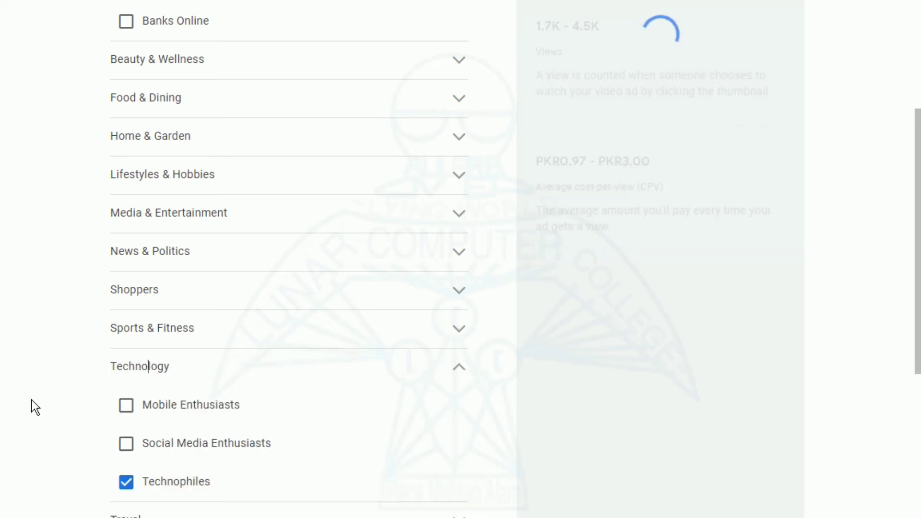
{"action": "left_click", "coordinate": [12, 344]}
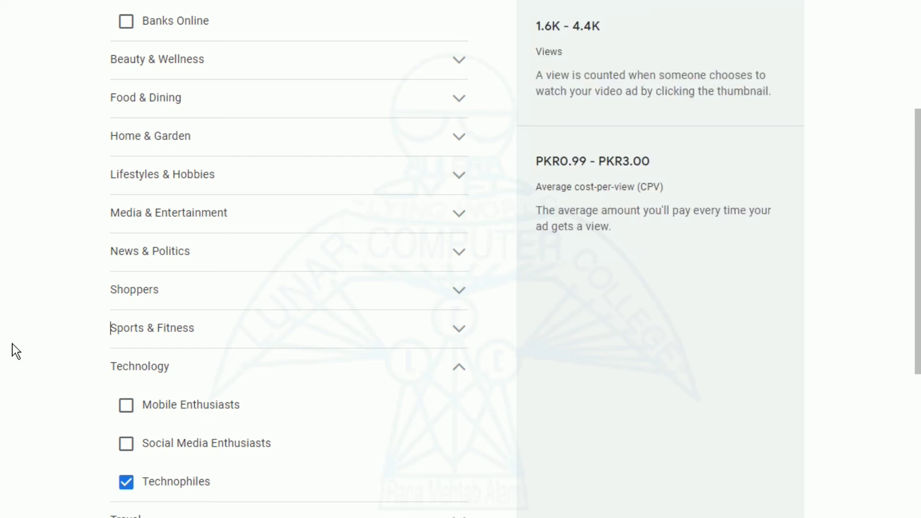
{"action": "scroll", "coordinate": [10, 300], "scroll_direction": "up", "scroll_amount": 3}
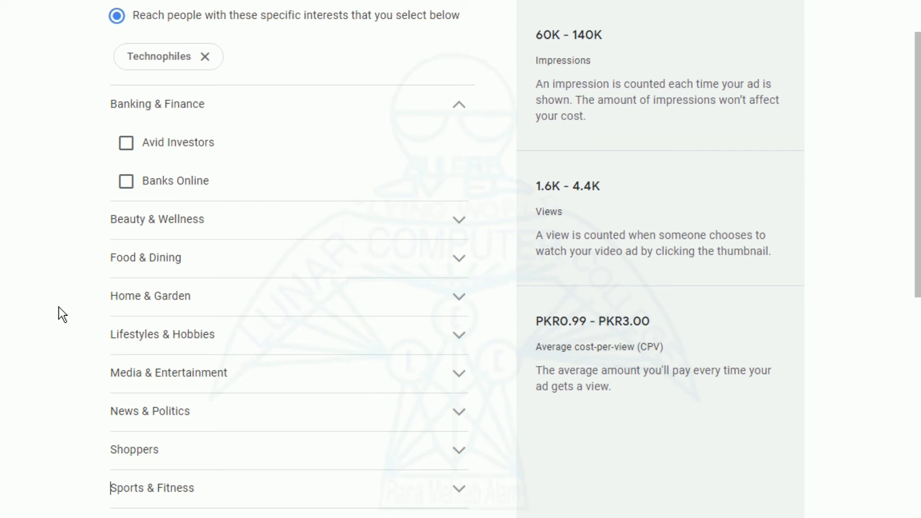
{"action": "scroll", "coordinate": [773, 484], "scroll_direction": "down", "scroll_amount": 6}
{"action": "left_click", "coordinate": [776, 509]}
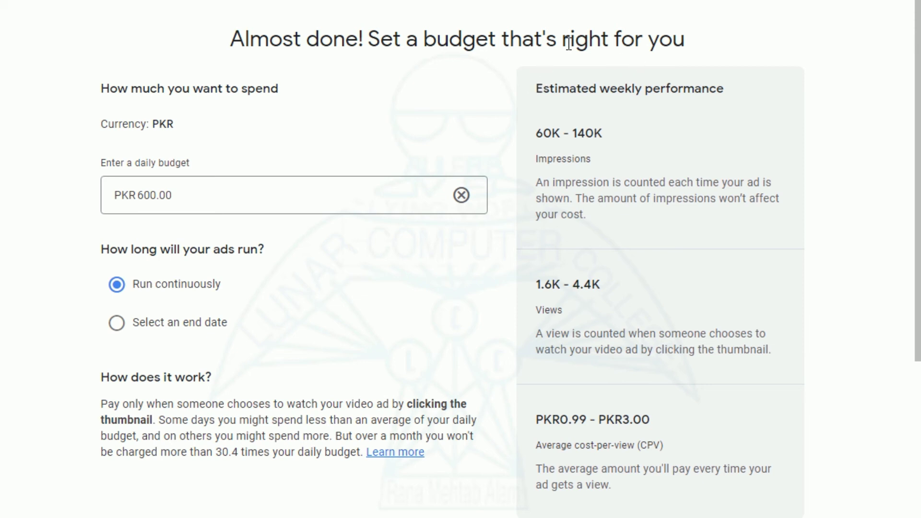
Keep the PKR 600.00 daily budget, briefly try an end date, then revert to running continuously
{"action": "left_click", "coordinate": [369, 189]}
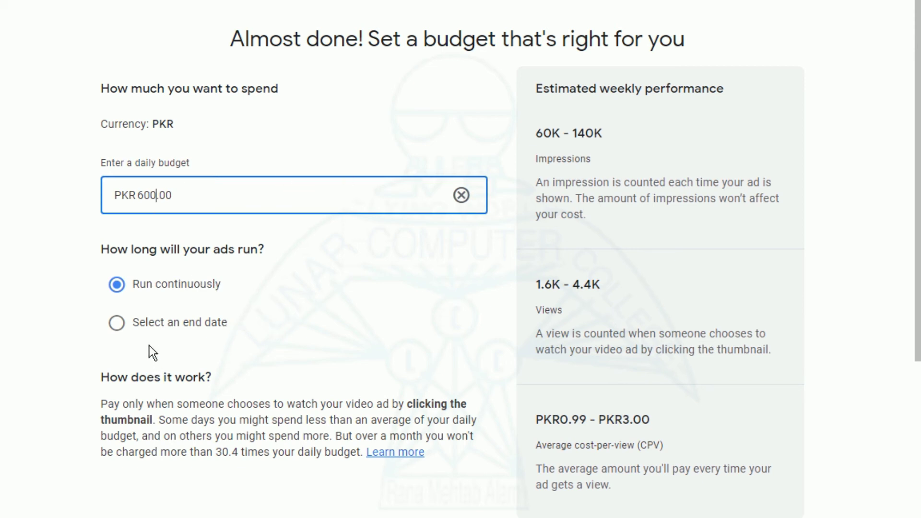
{"action": "left_click", "coordinate": [117, 324]}
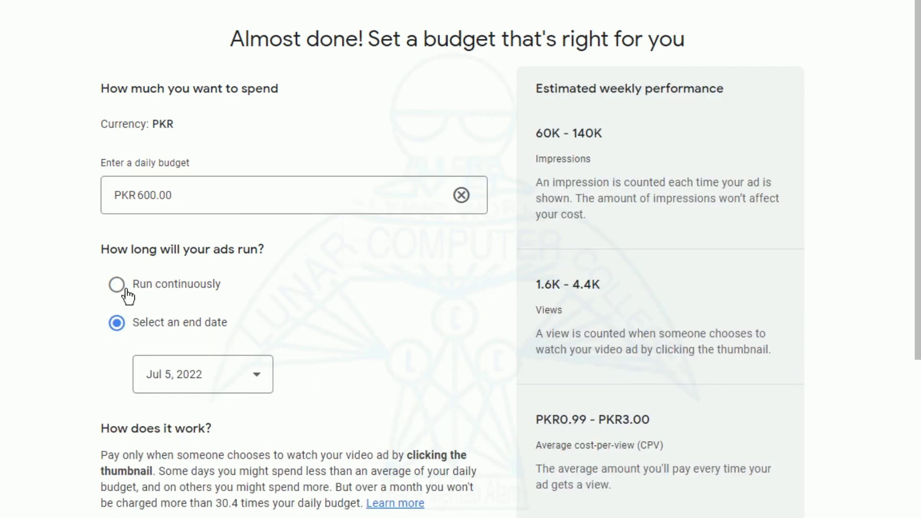
{"action": "left_click", "coordinate": [121, 287]}
{"action": "scroll", "coordinate": [284, 334], "scroll_direction": "down", "scroll_amount": 3}
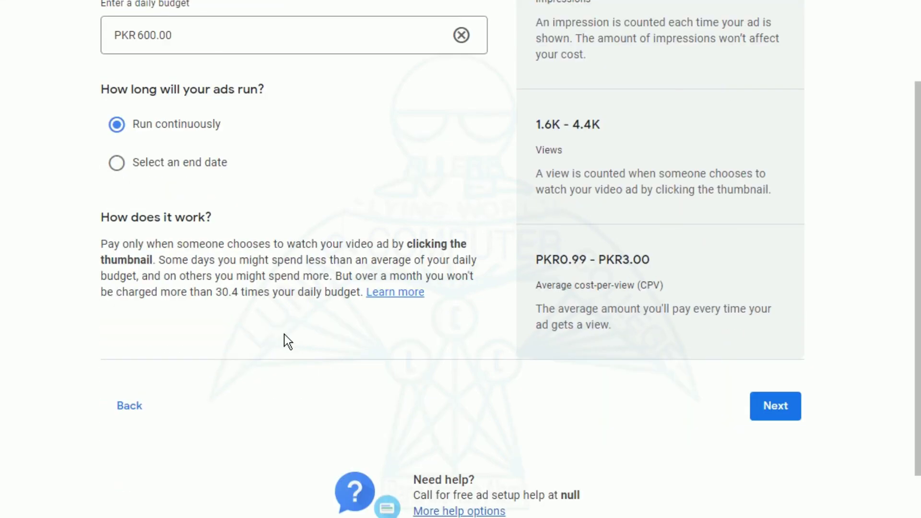
{"action": "scroll", "coordinate": [414, 355], "scroll_direction": "up", "scroll_amount": 2}
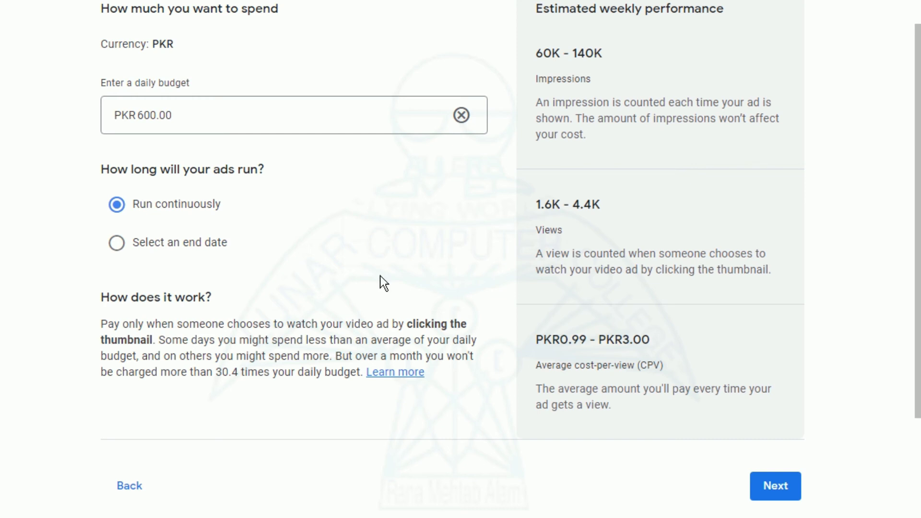
{"action": "scroll", "coordinate": [378, 291], "scroll_direction": "up", "scroll_amount": 2}
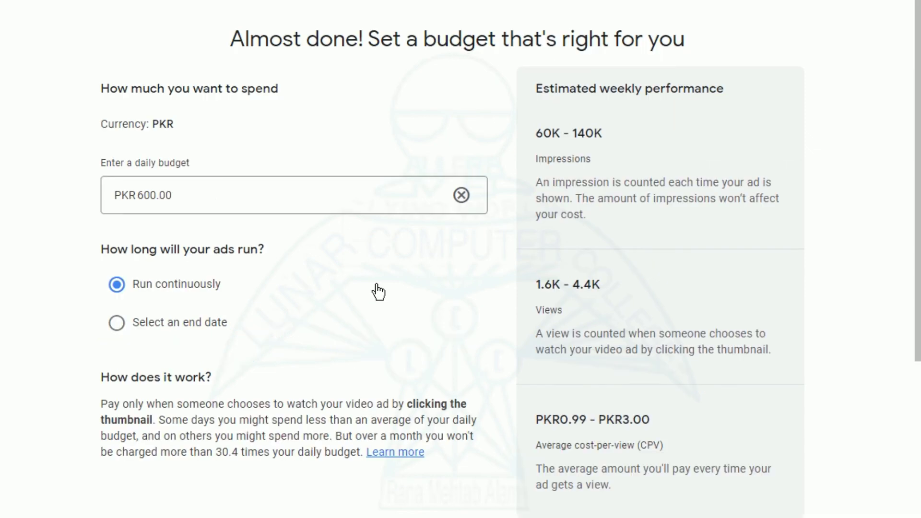